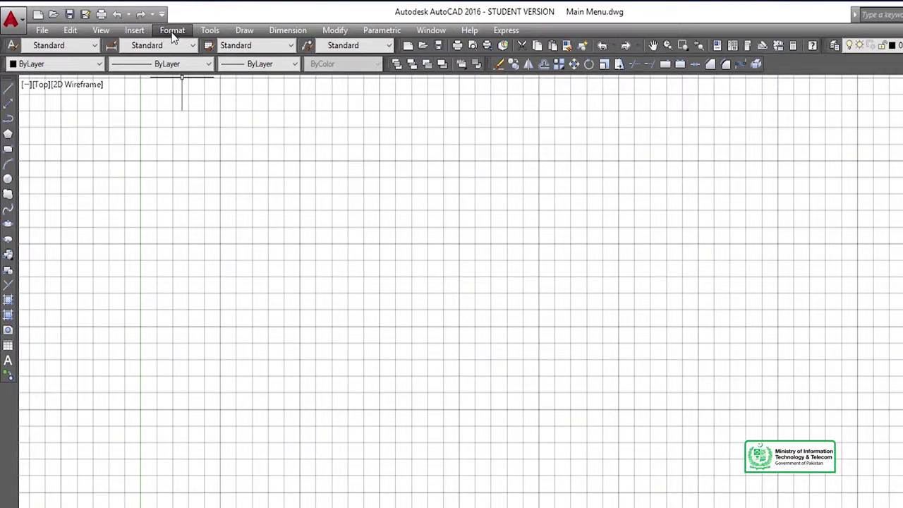
# Open the Format menu and leave the Tools menu open, listing Workspaces through Group and Ungroup
pyautogui.click(172, 31)
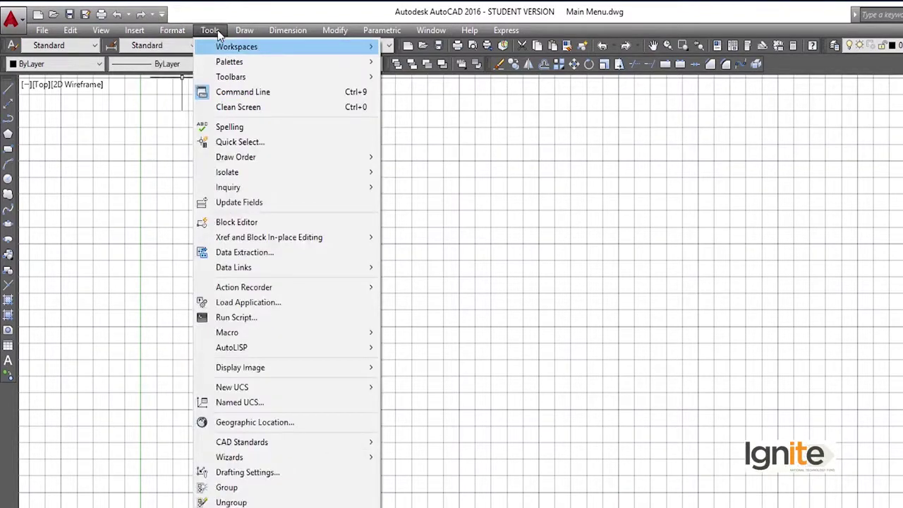
pyautogui.click(243, 92)
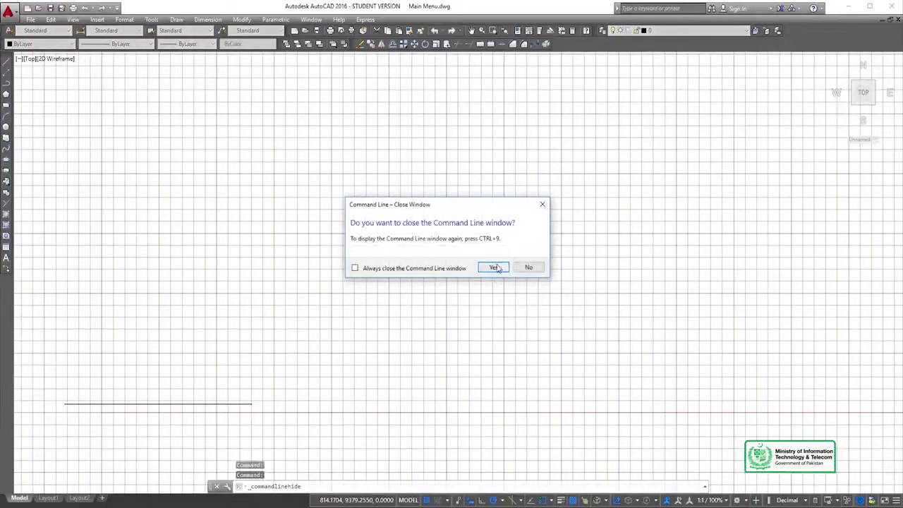
pyautogui.click(494, 268)
pyautogui.click(131, 22)
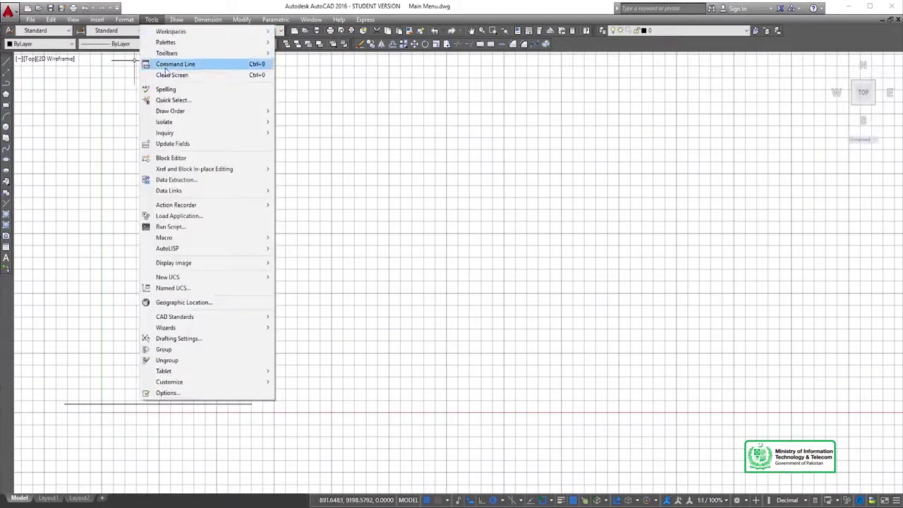
pyautogui.click(175, 65)
pyautogui.click(156, 20)
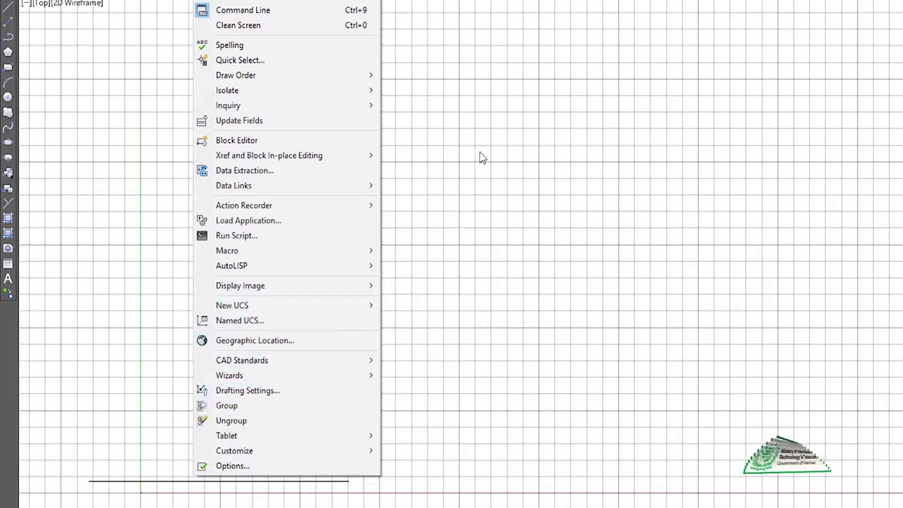
# Open the Draw menu, then use the Window list to switch to Drawing2.dwg and back to Main Menu.dwg
pyautogui.click(245, 30)
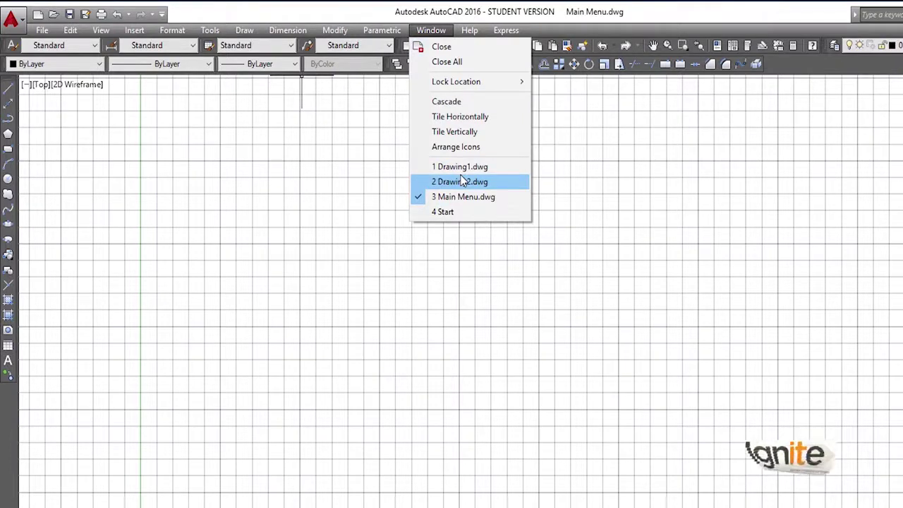
pyautogui.click(462, 181)
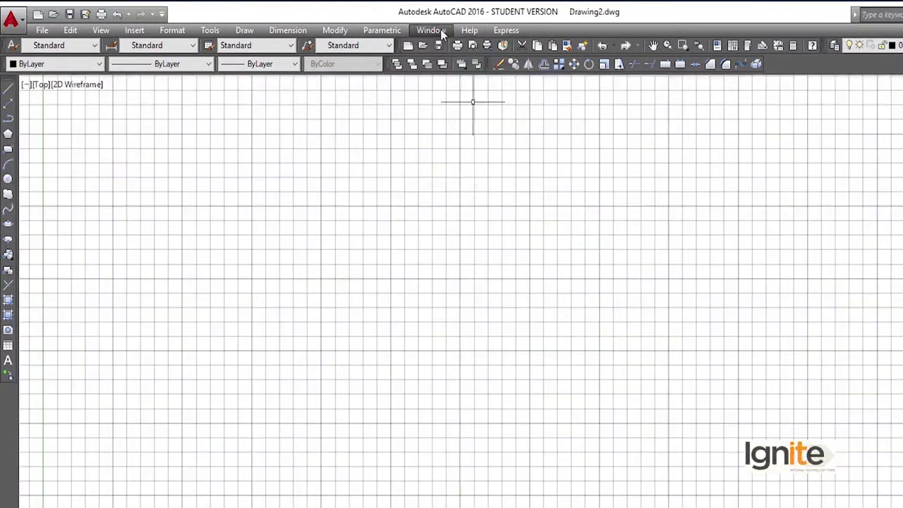
pyautogui.click(440, 29)
pyautogui.click(453, 197)
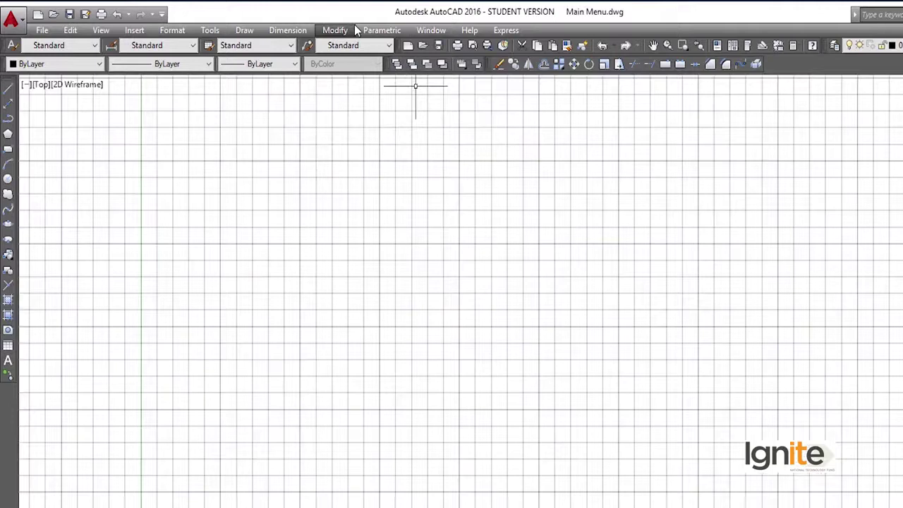
pyautogui.click(336, 30)
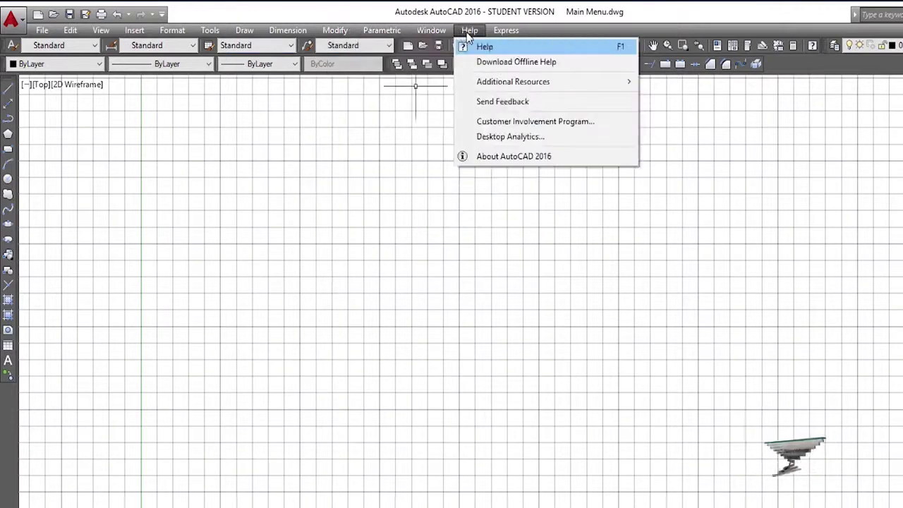